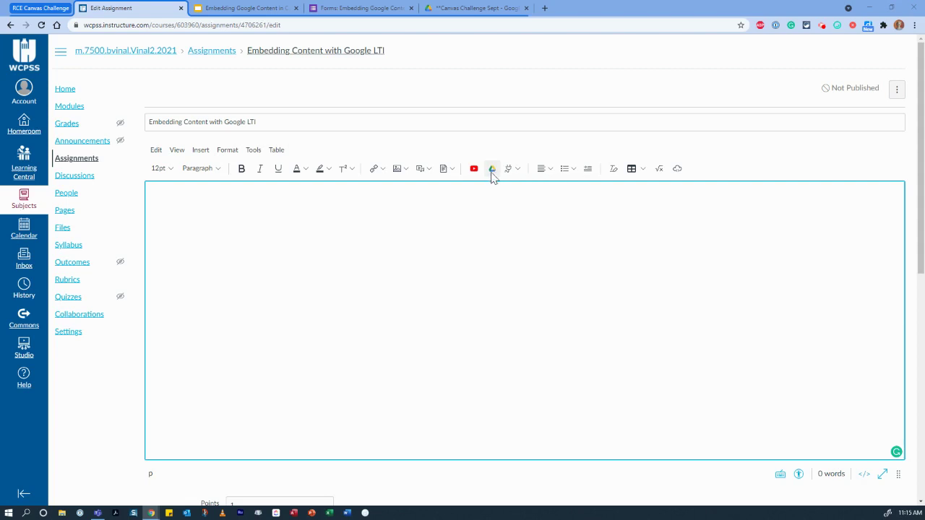
- Embed the recent Google Slides file "Embedding Google Content in Canvas" in the assignment body using Google Drive (LTI 1.3), accepting the link-sharing change
left_click(517, 172)
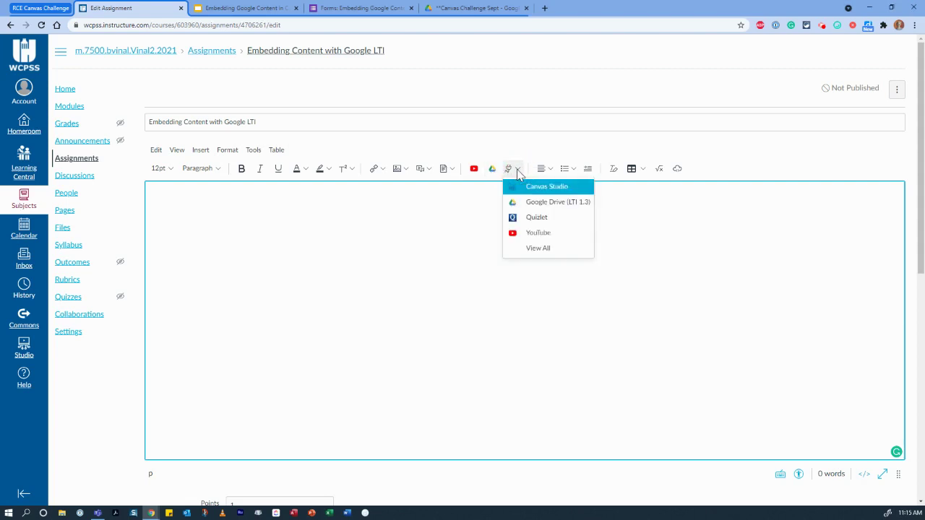
left_click(526, 206)
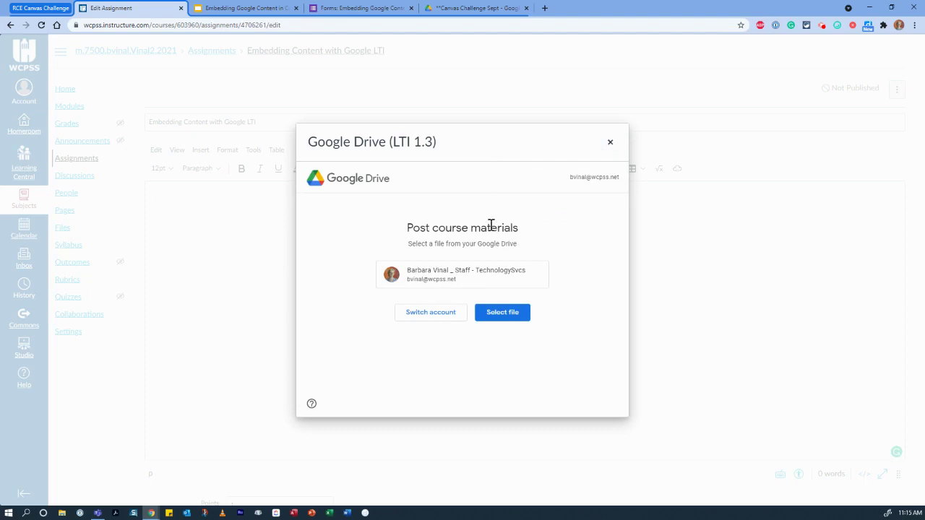
left_click(500, 320)
left_click_drag(541, 203, 576, 102)
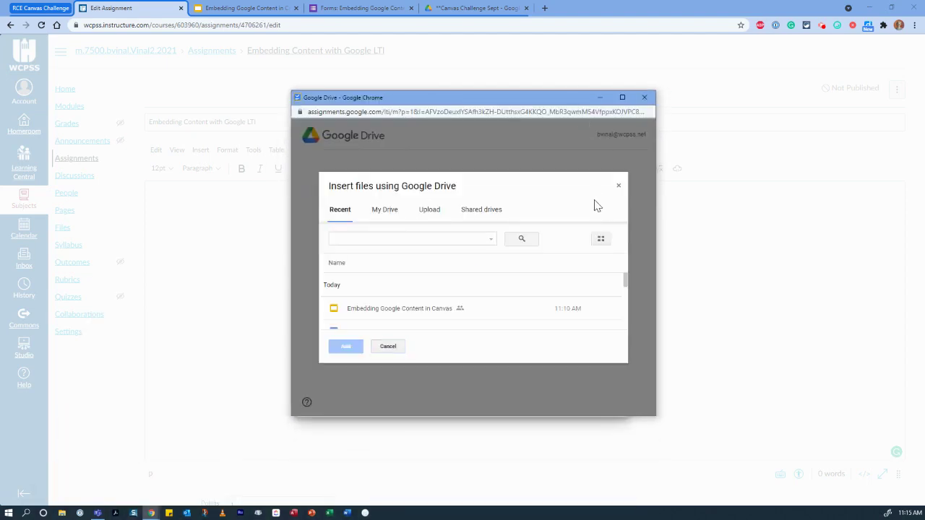
left_click(376, 310)
left_click(341, 349)
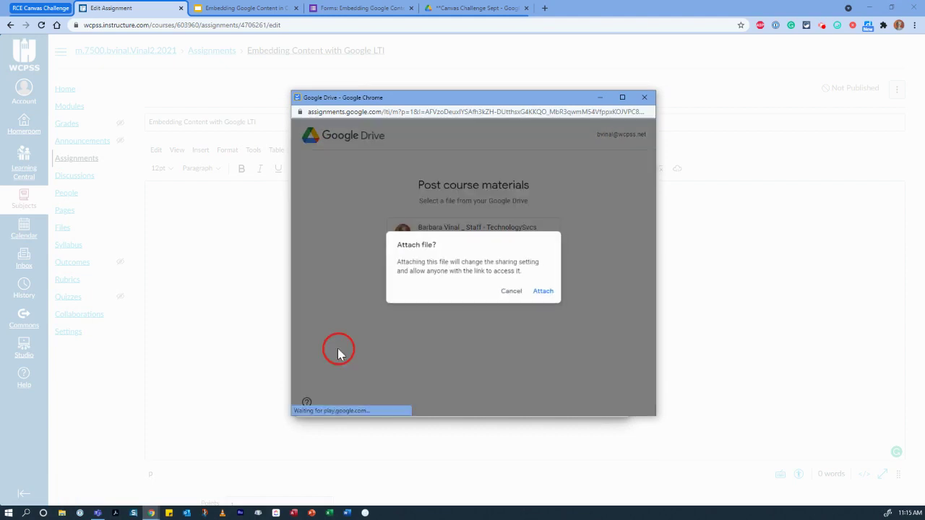
left_click(546, 295)
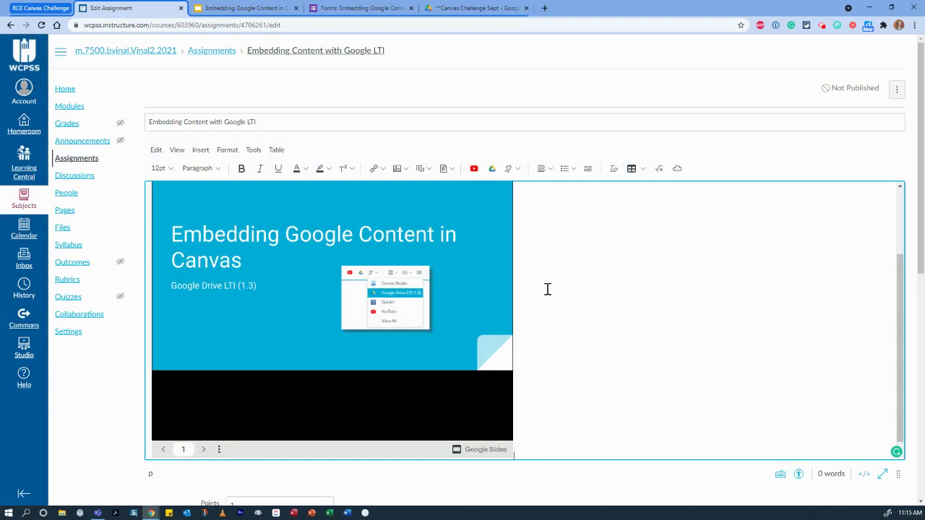
scroll(586, 295, "up", 2)
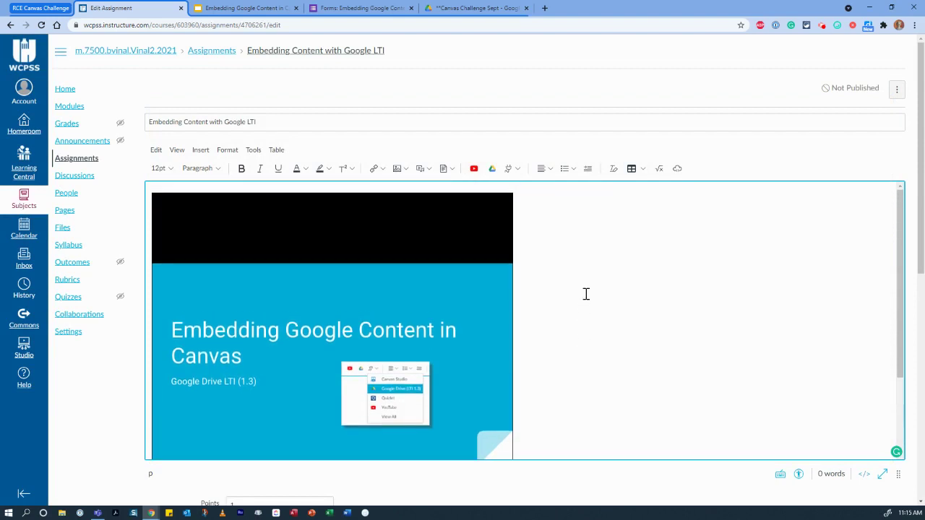
scroll(587, 294, "down", 2)
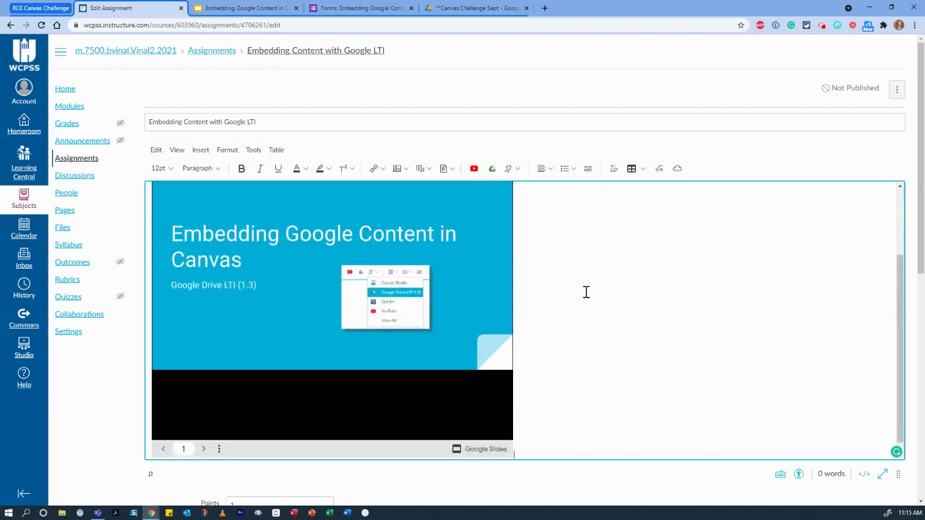
scroll(586, 291, "down", 1)
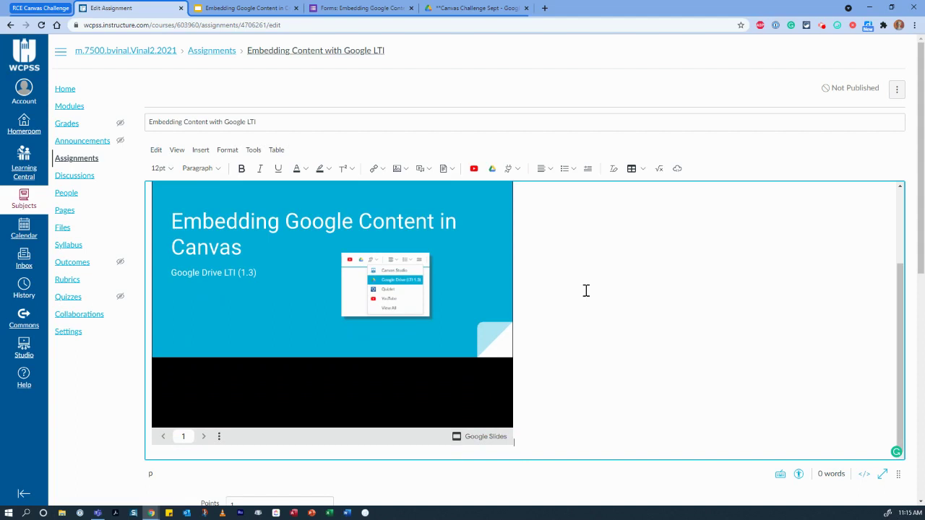
- On a new line below the slides, embed "Embedding Google Content in Canvas" from the shared drive **Canvas Challenge Sept, accepting the link-sharing change
key("Return")
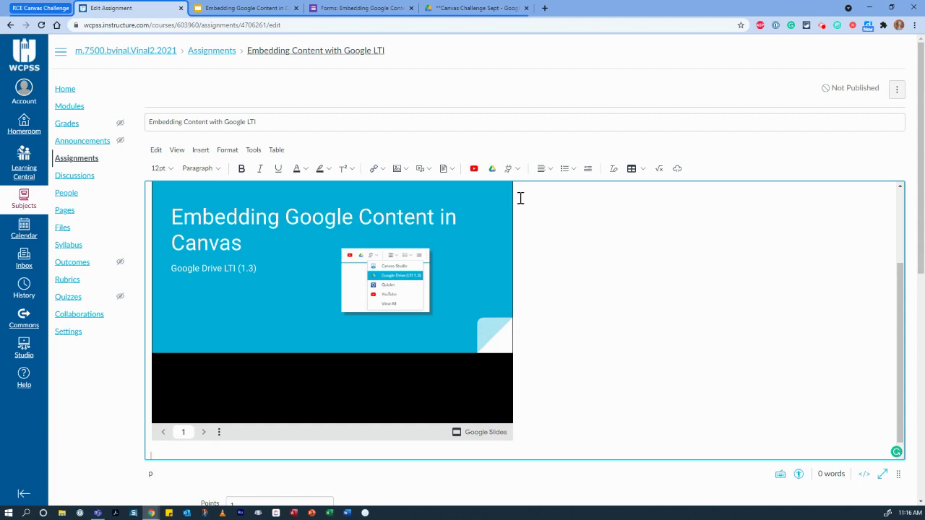
left_click(495, 170)
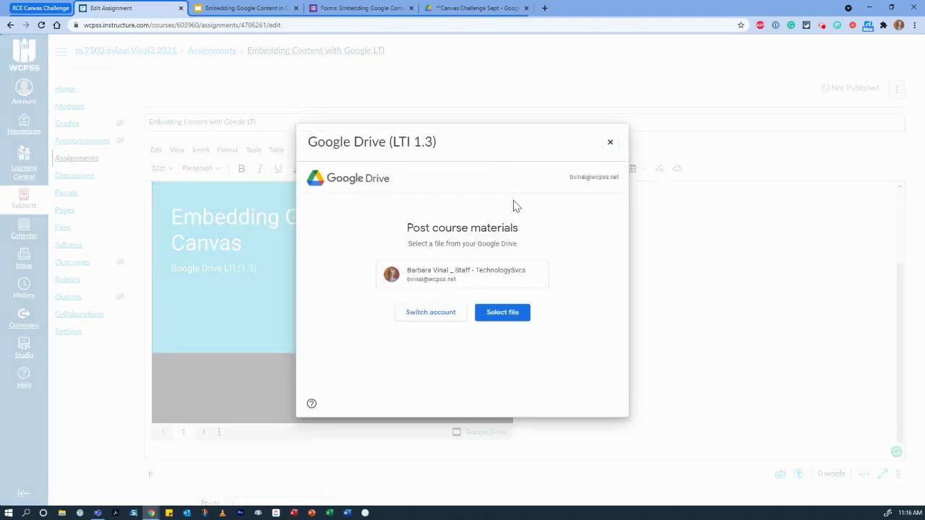
left_click(511, 316)
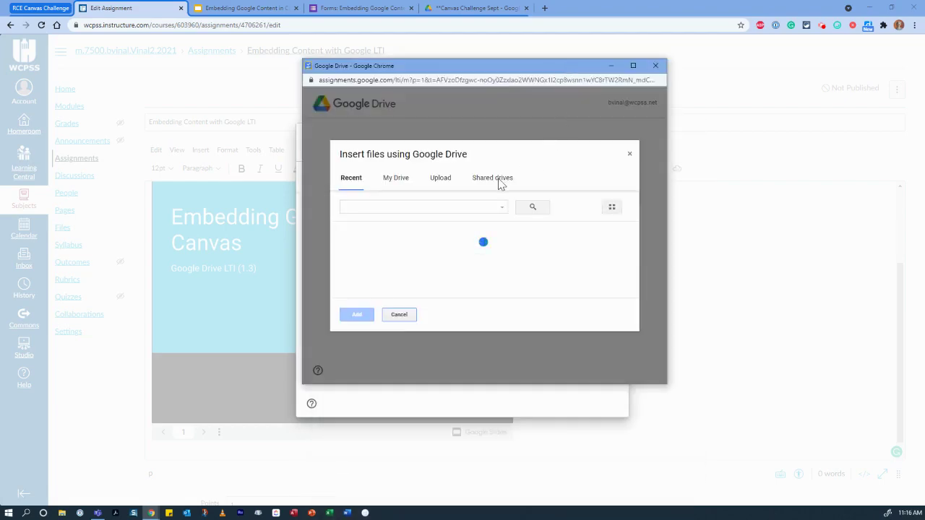
left_click(498, 179)
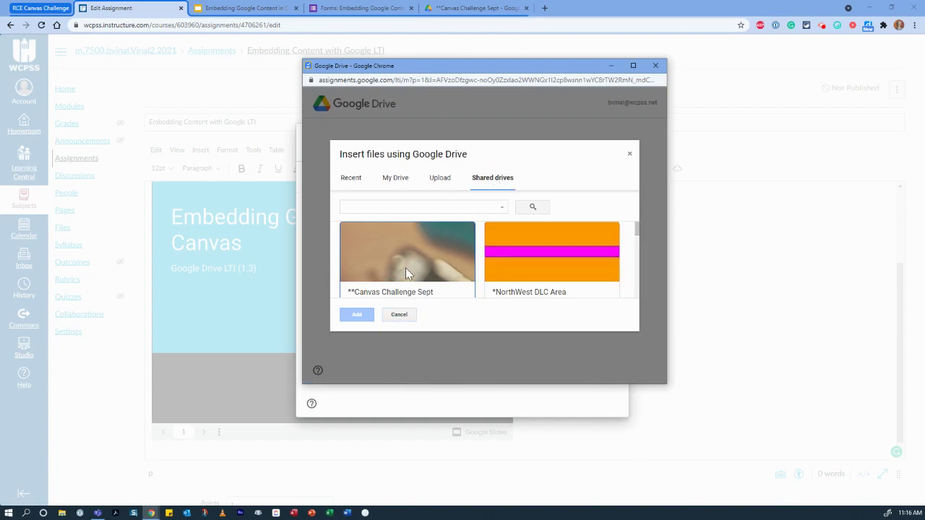
scroll(403, 289, "down", 2)
scroll(399, 289, "up", 2)
double_click(399, 286)
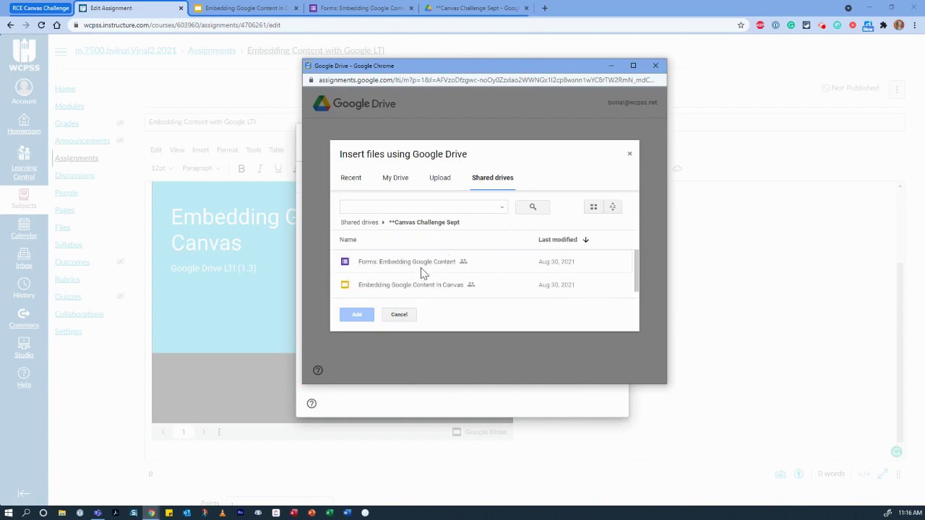
scroll(426, 278, "down", 1)
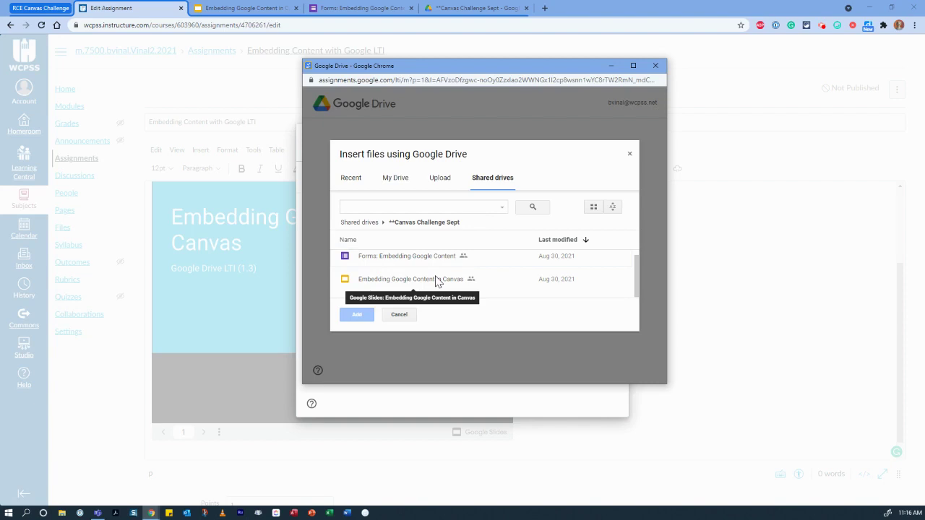
left_click(437, 280)
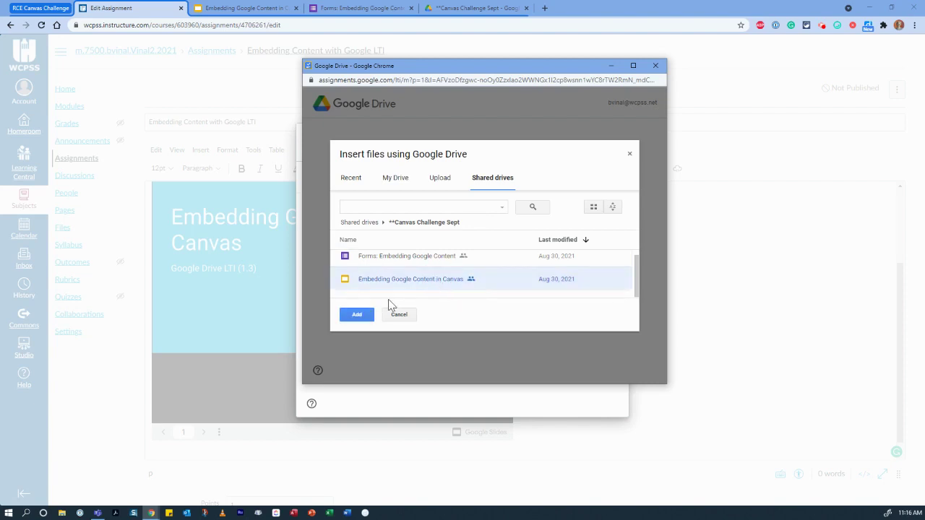
left_click(366, 317)
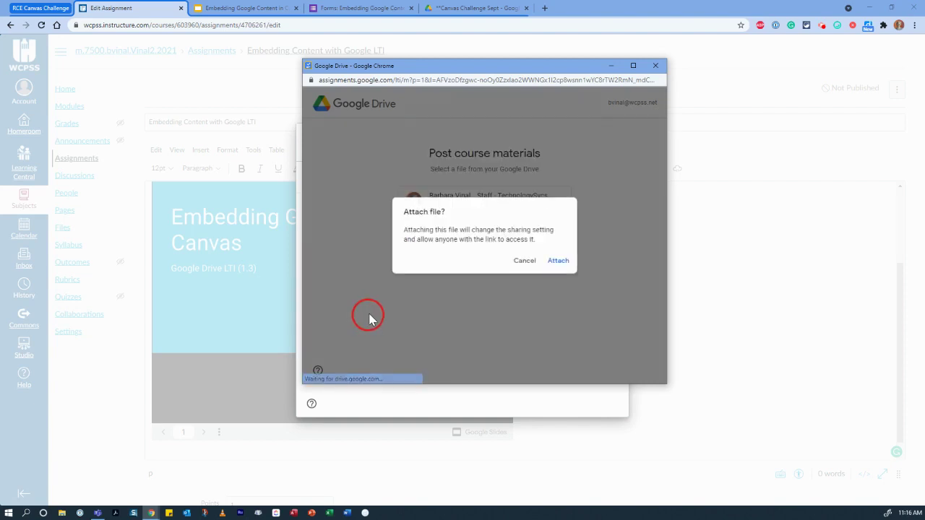
left_click(563, 261)
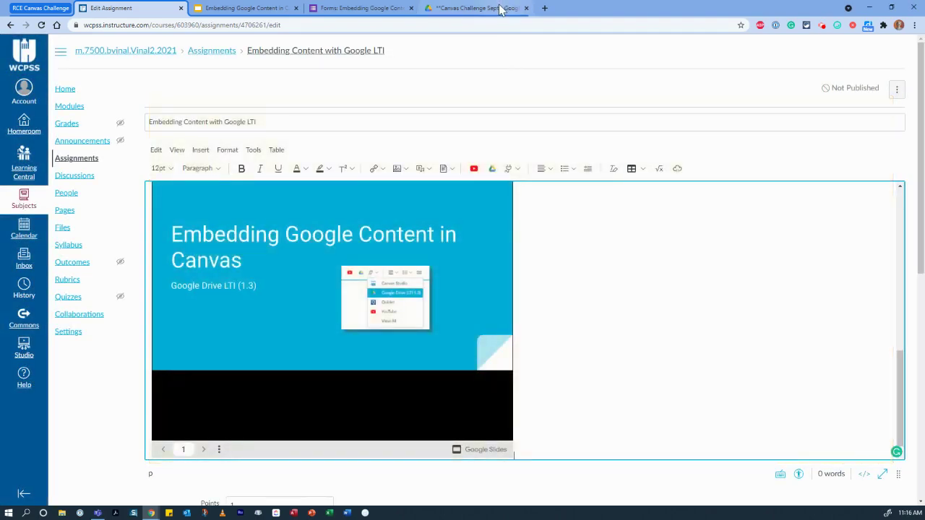
- Switch to Google Drive and examine the member list and shared drive settings of **Canvas Challenge Sept
left_click(506, 9)
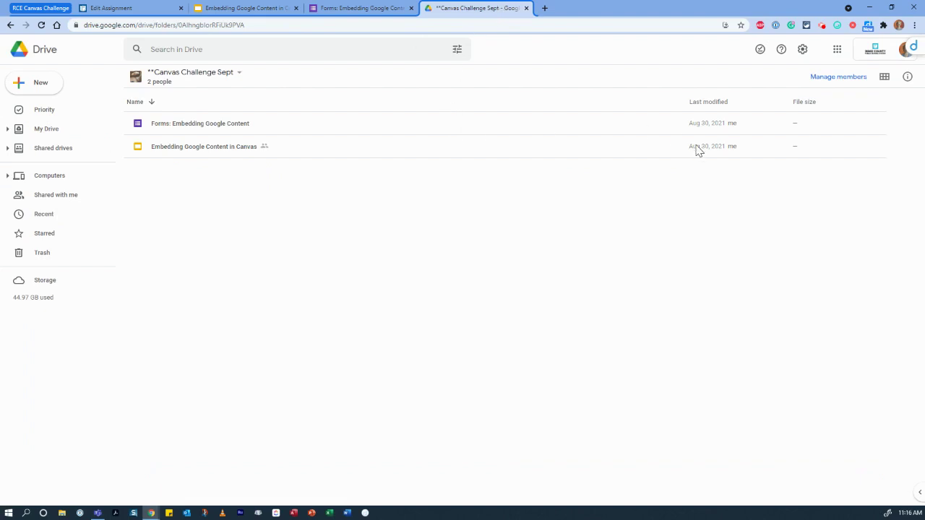
left_click(828, 78)
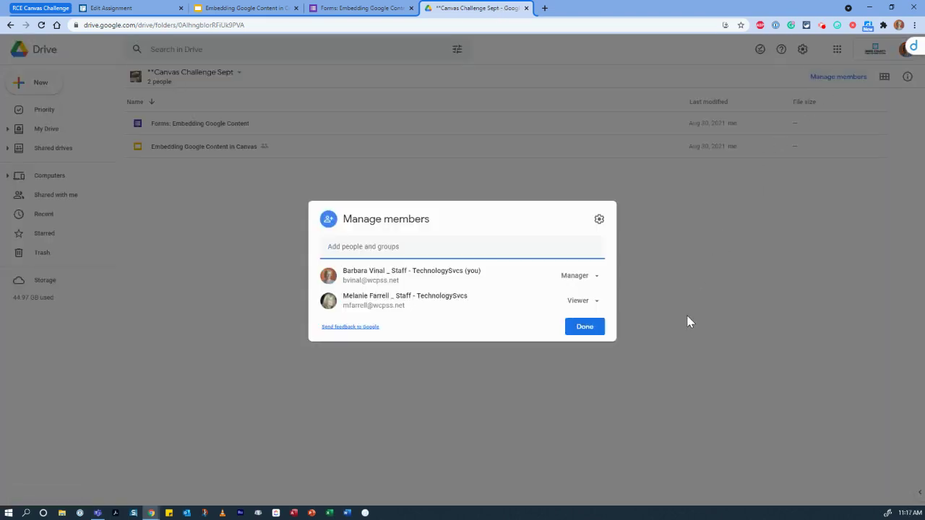
left_click(599, 221)
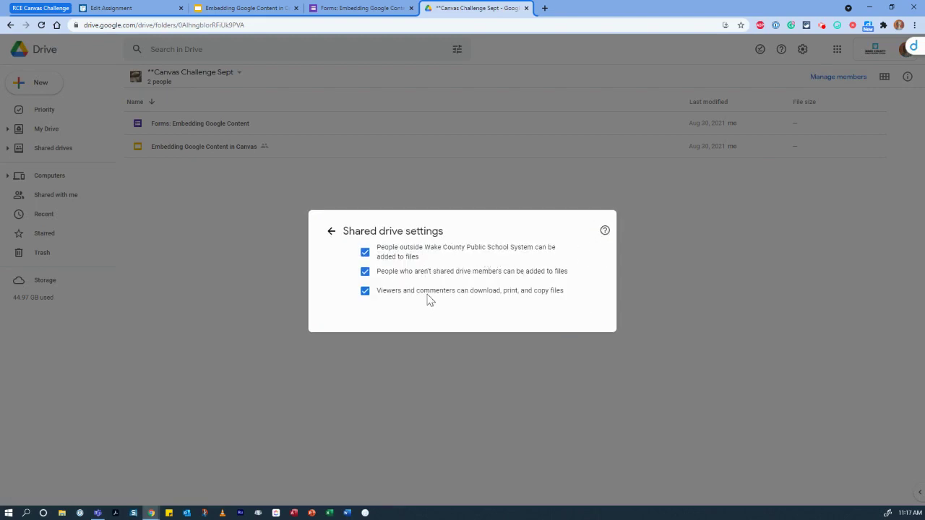
- Return to the Canvas assignment and add a blank line below the second embedded presentation
left_click(149, 9)
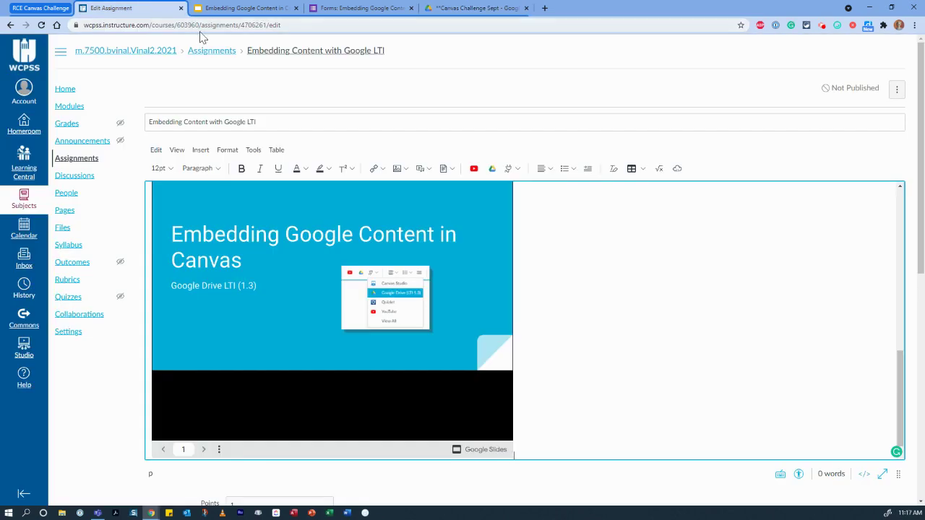
left_click(562, 341)
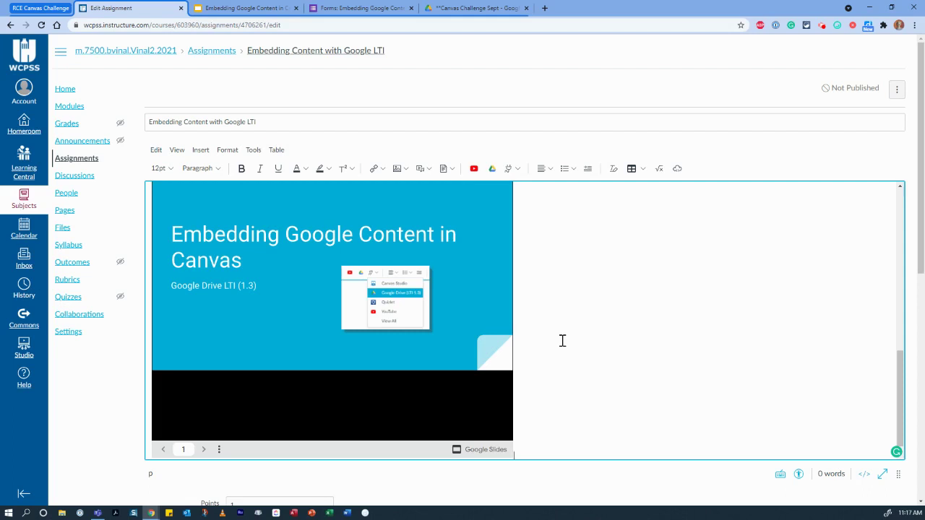
key("Return")
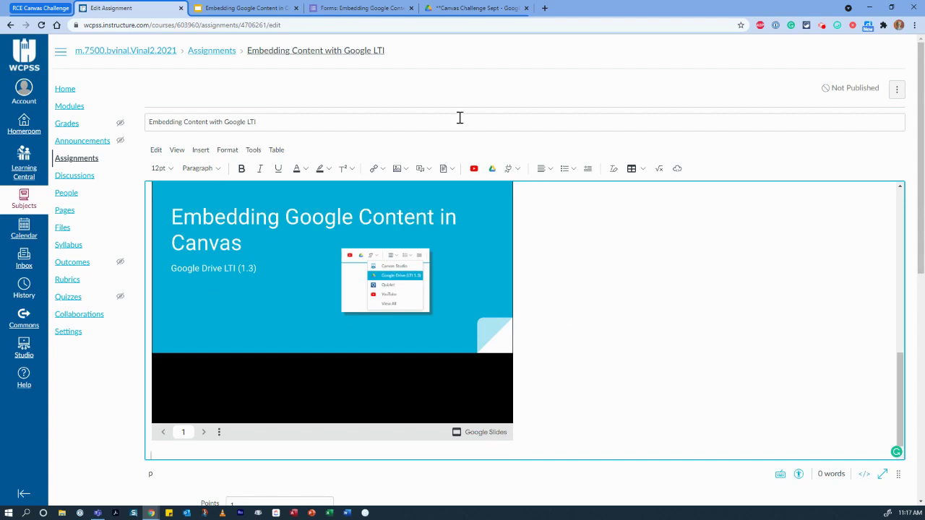
- Switch to the Google Form "Forms: Embedding Google Content" and copy its embed HTML code
left_click(363, 10)
left_click(603, 143)
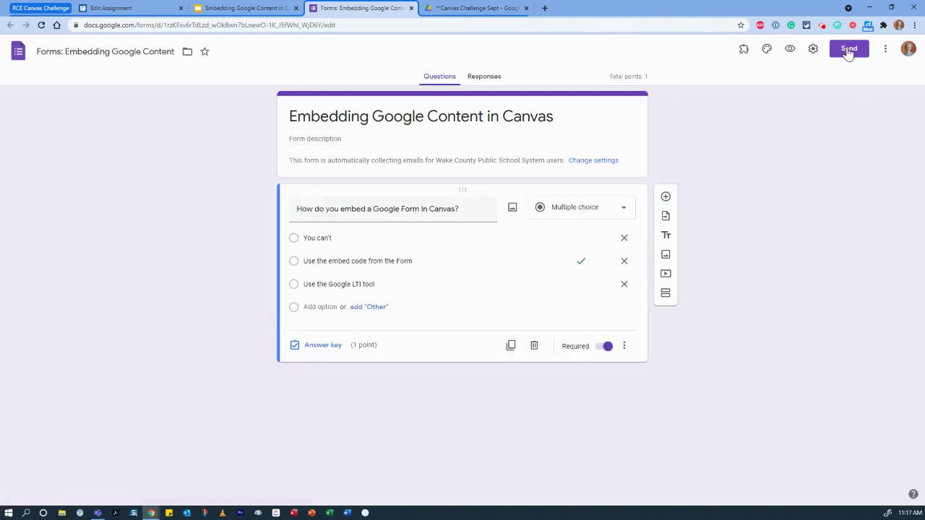
left_click(850, 51)
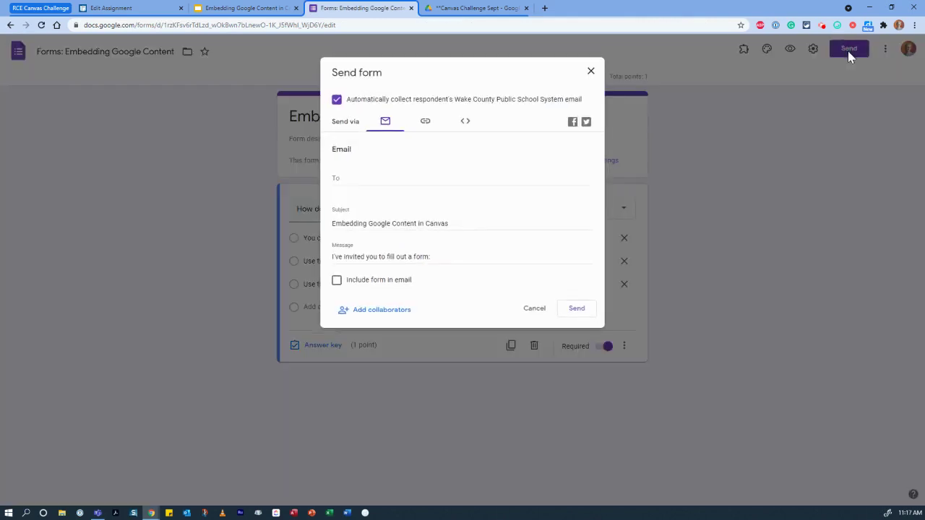
left_click(466, 123)
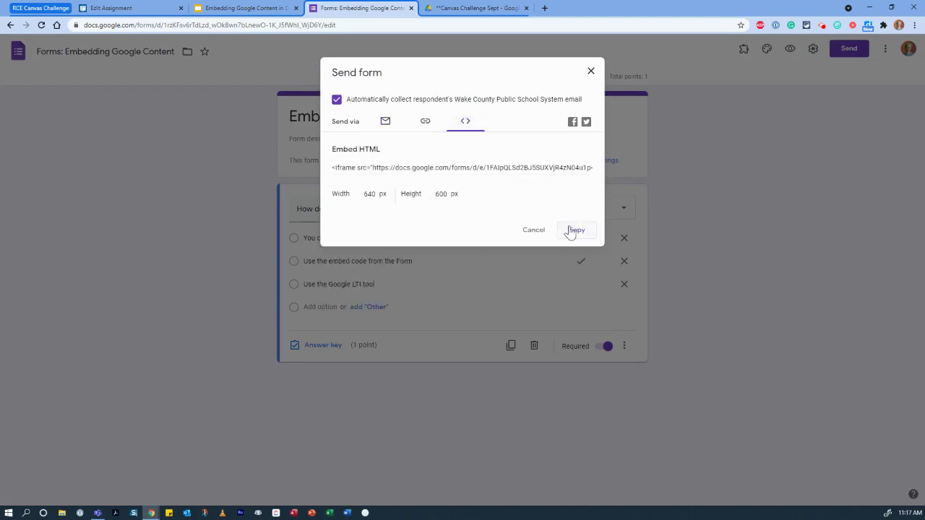
left_click(576, 231)
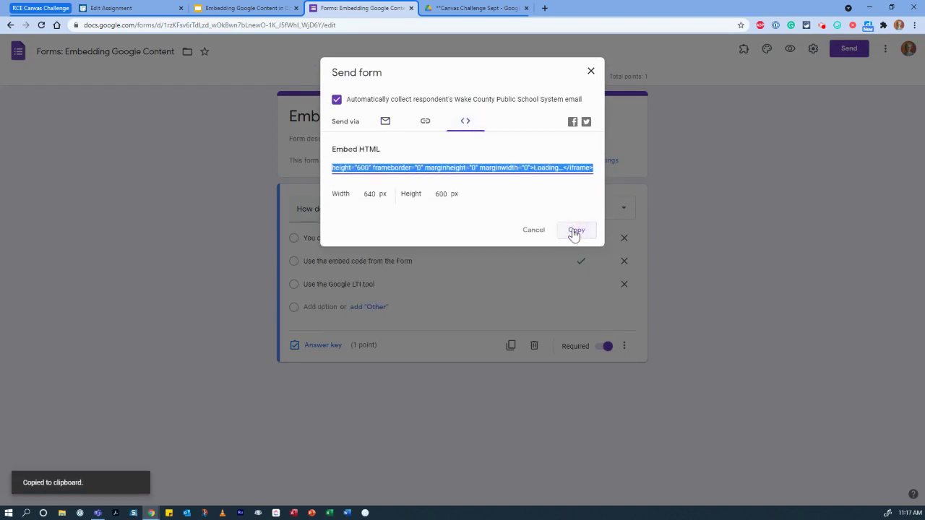
- Back in the Canvas assignment, paste the form's iframe code on a new line at the end of the raw HTML and check the rendered form
left_click(144, 9)
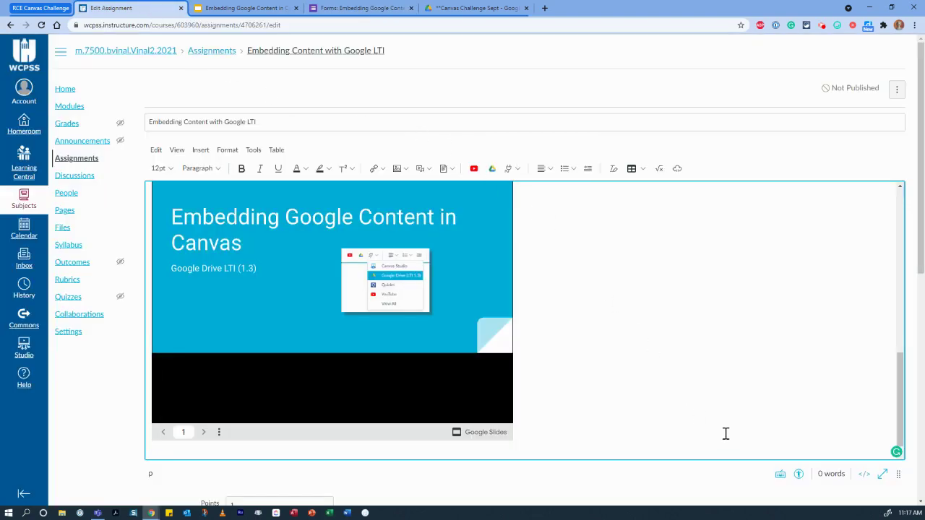
left_click(865, 476)
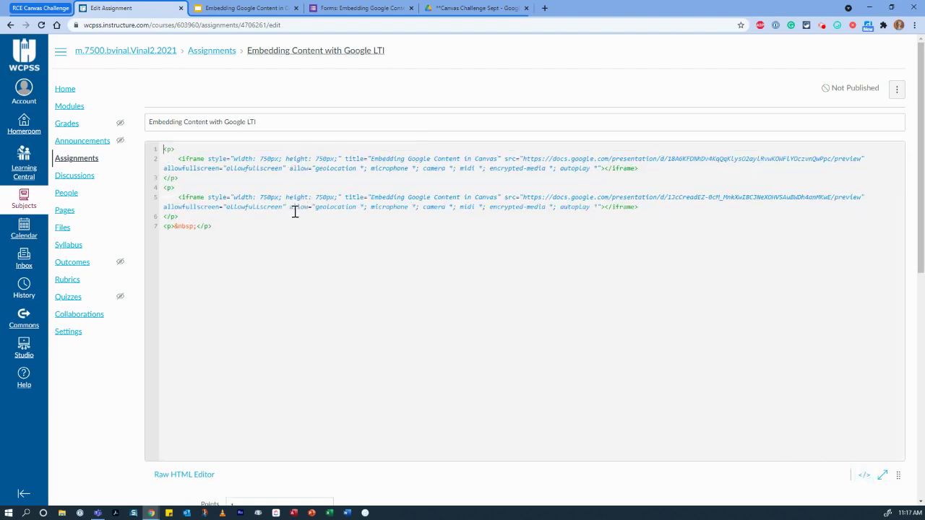
left_click(241, 226)
key("Return")
key("ctrl+v")
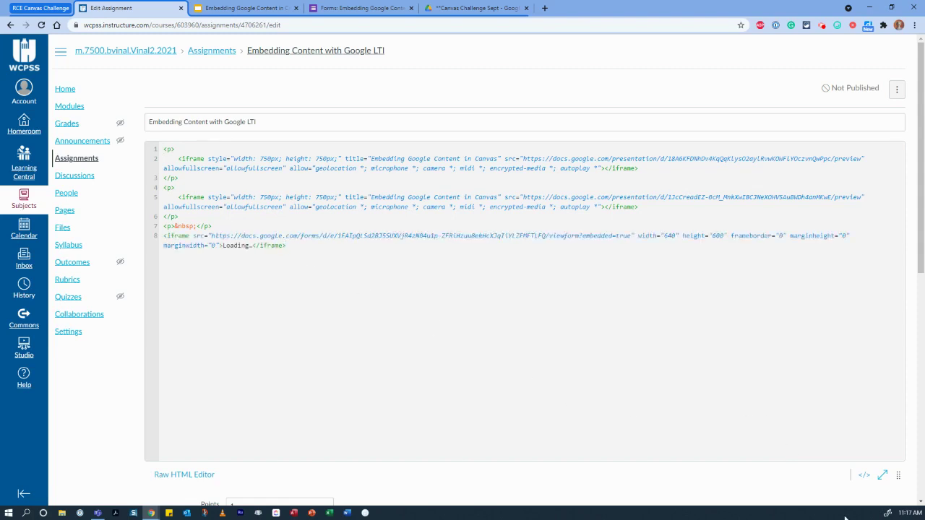
left_click(864, 477)
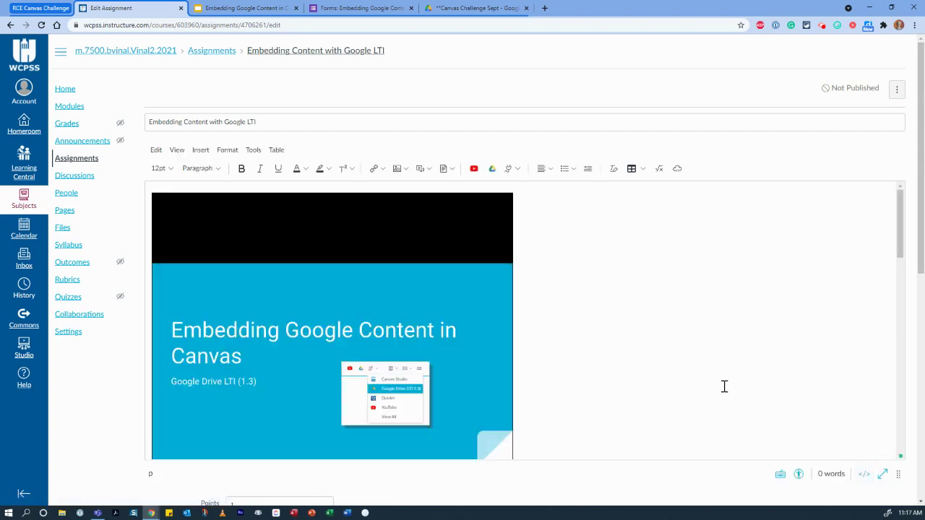
scroll(649, 374, "down", 10)
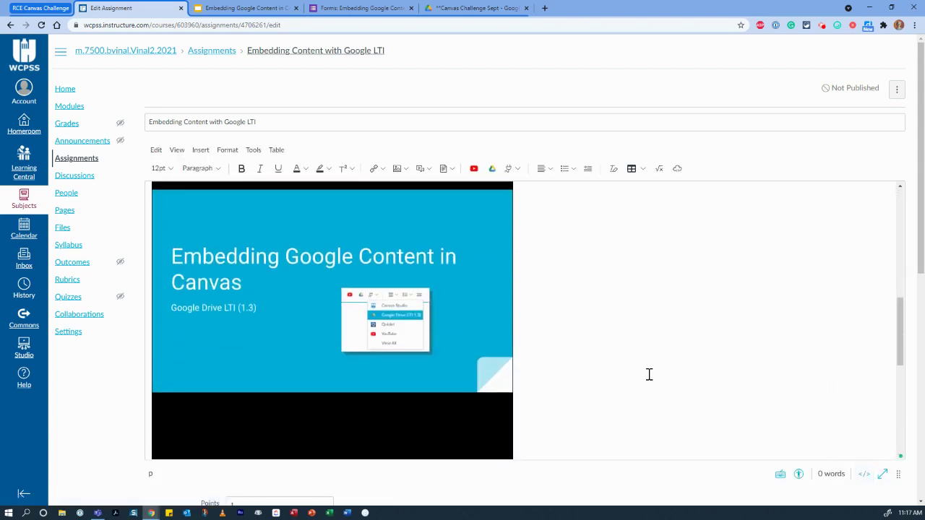
scroll(650, 374, "up", 1)
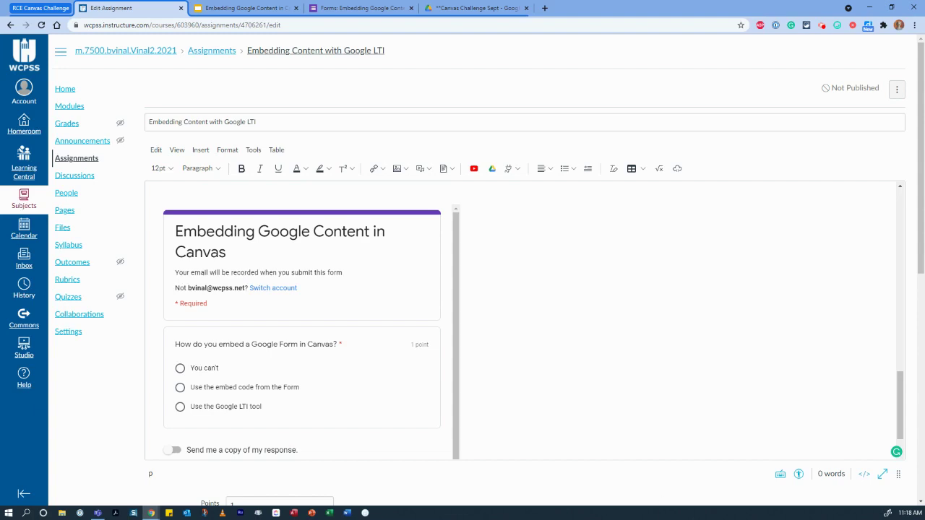
scroll(802, 398, "down", 1)
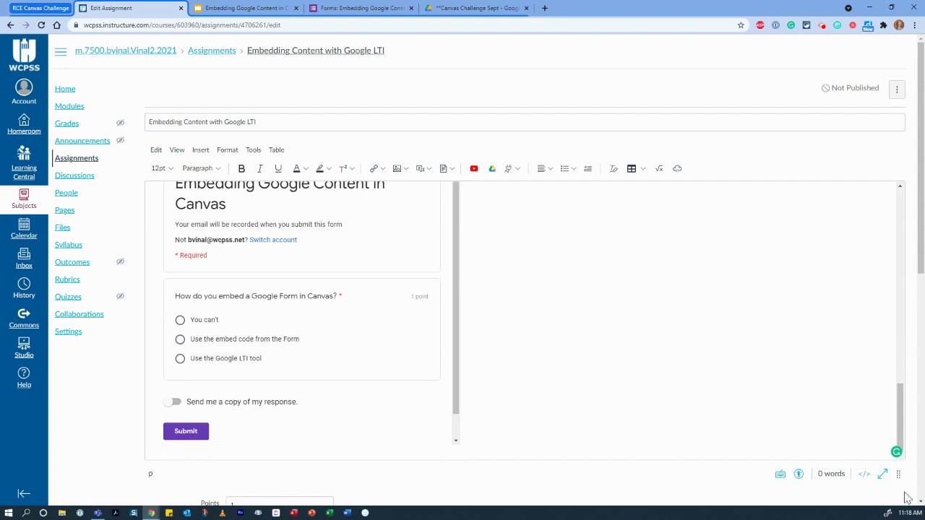
scroll(907, 497, "down", 6)
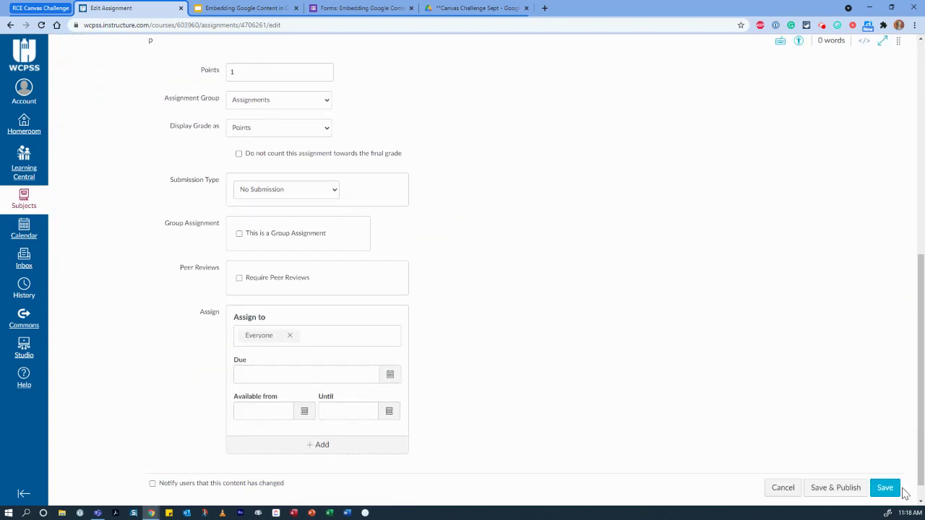